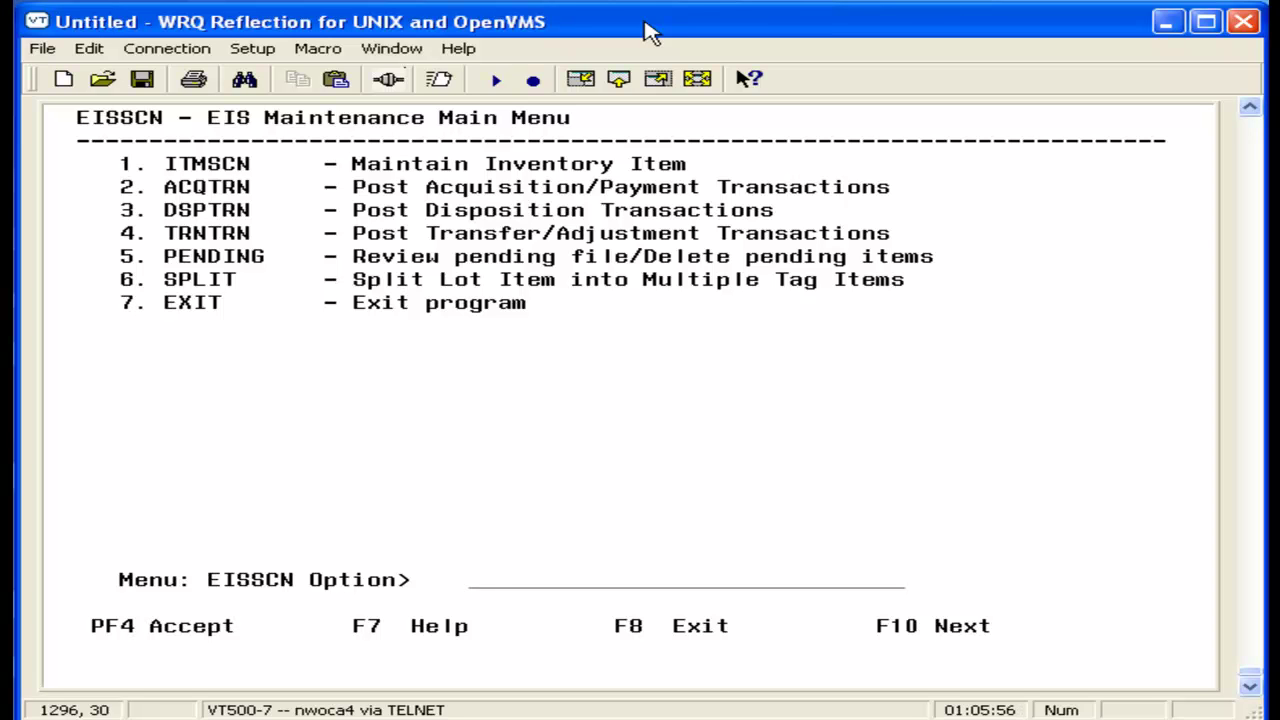
Step: Open the ACQTRN acquisition transactions program and check the fund in the USAS account code for tag 91210
text(2)
key(Return)
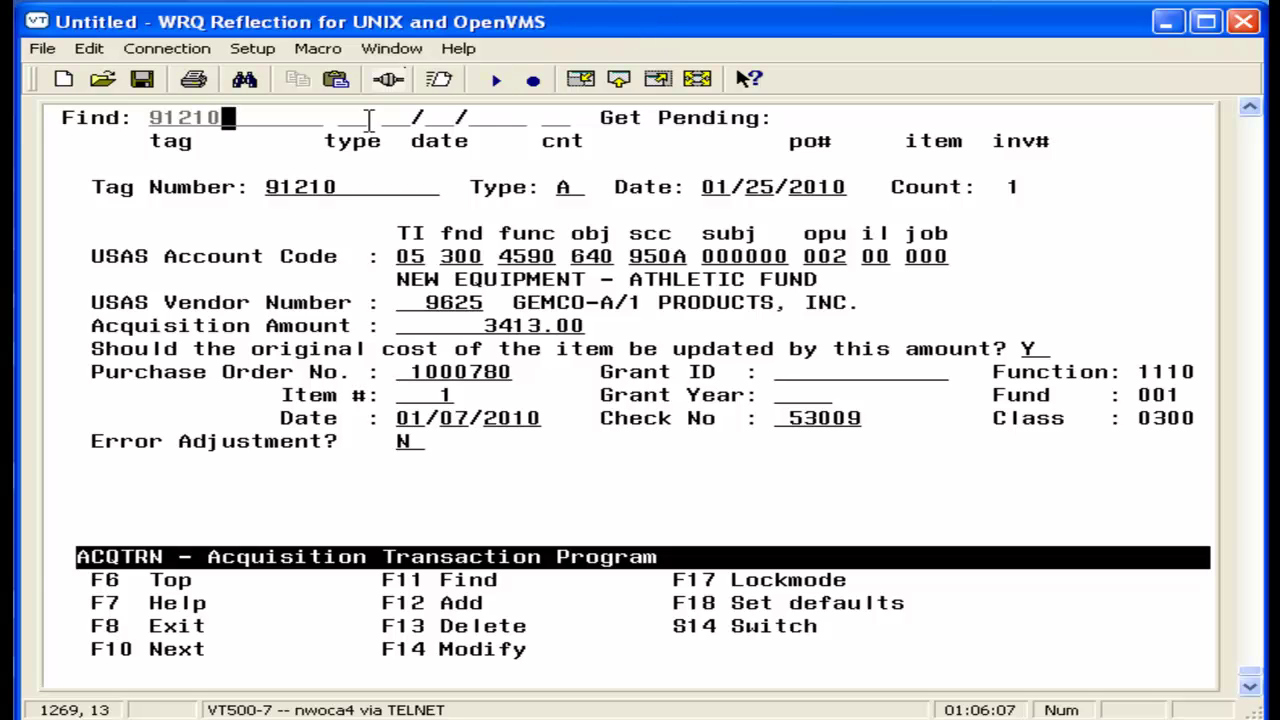
double_click(460, 256)
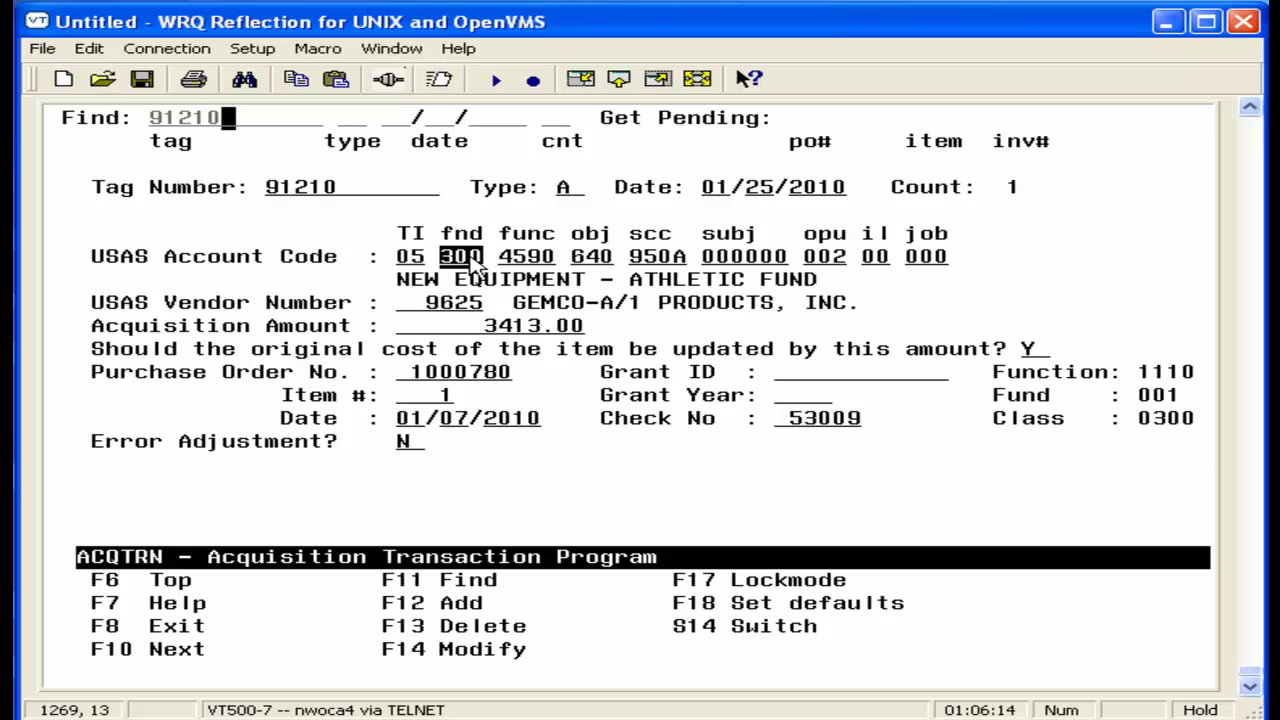
click(505, 208)
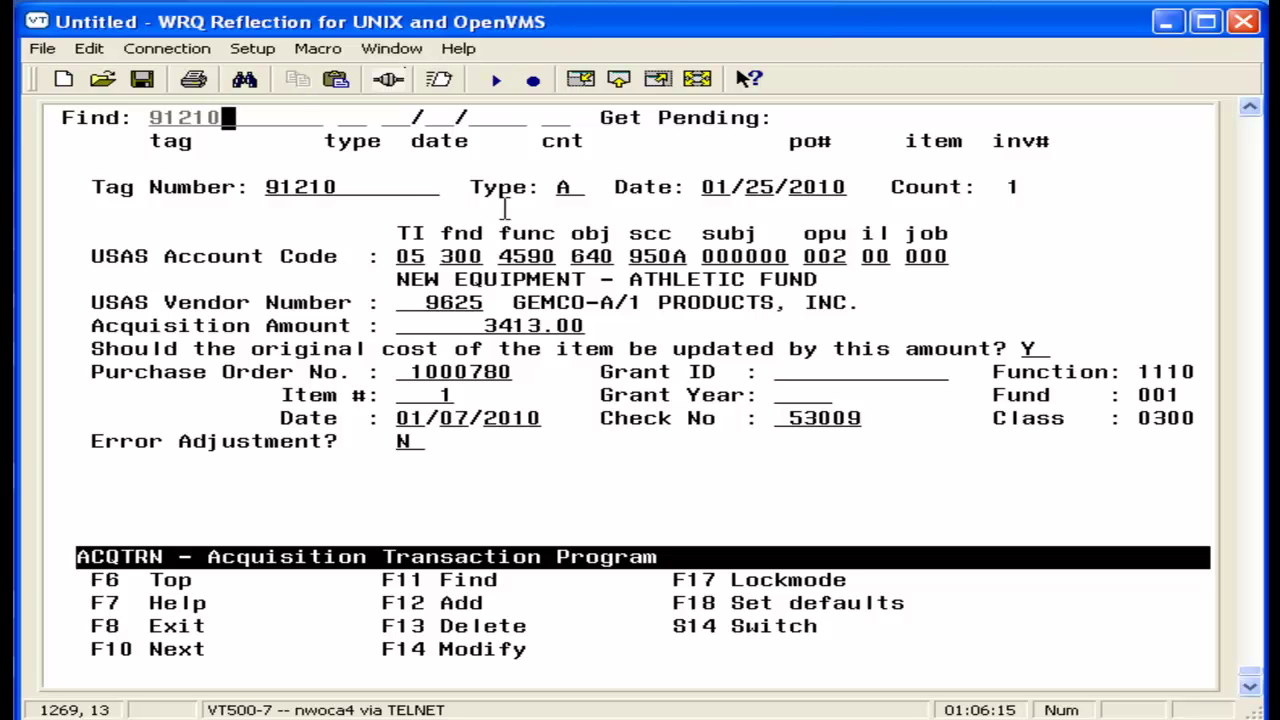
key(F8)
Step: Check the fund assigned to tag 91210 in the ITMSCN item maintenance program, then return to the main menu prompt
text(1)
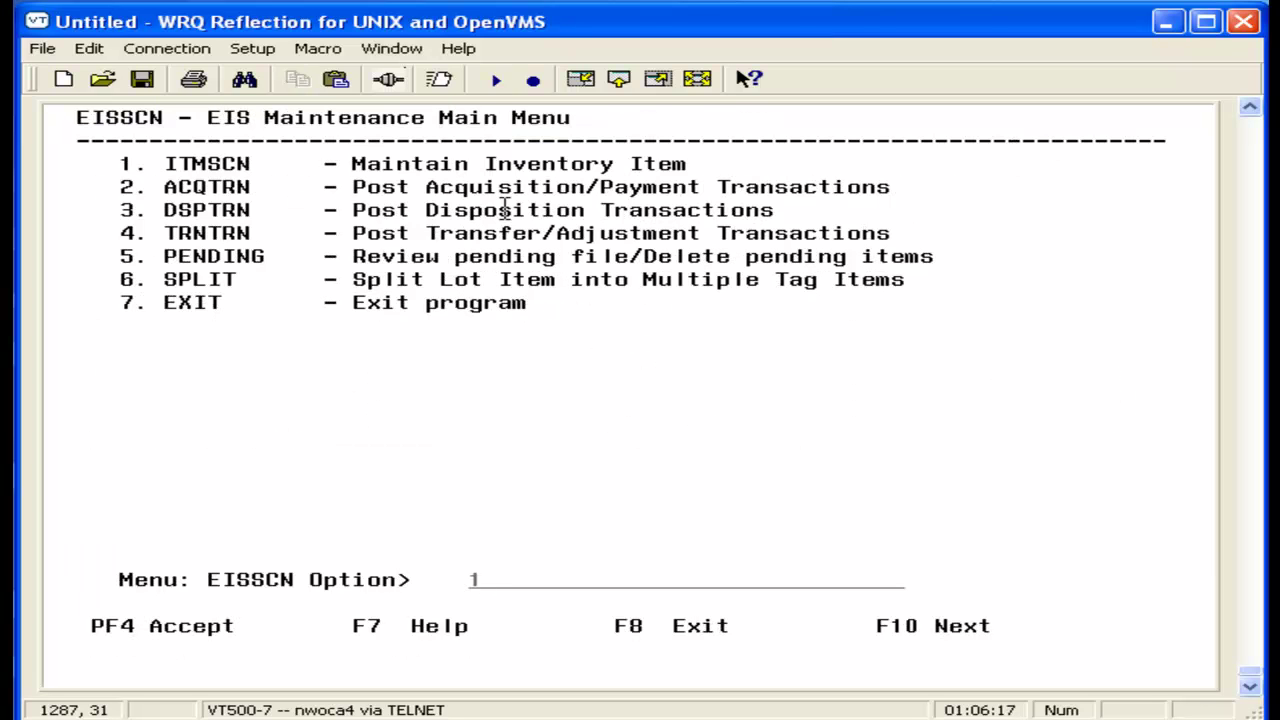
key(Return)
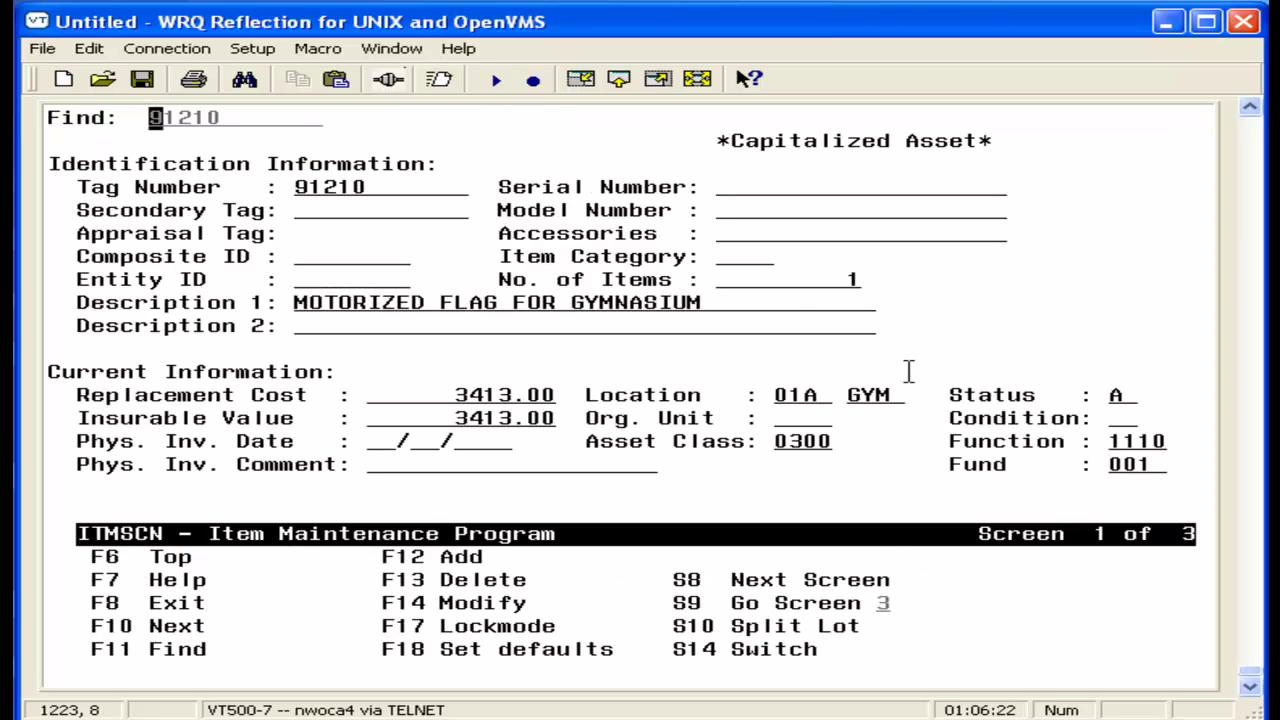
double_click(1128, 464)
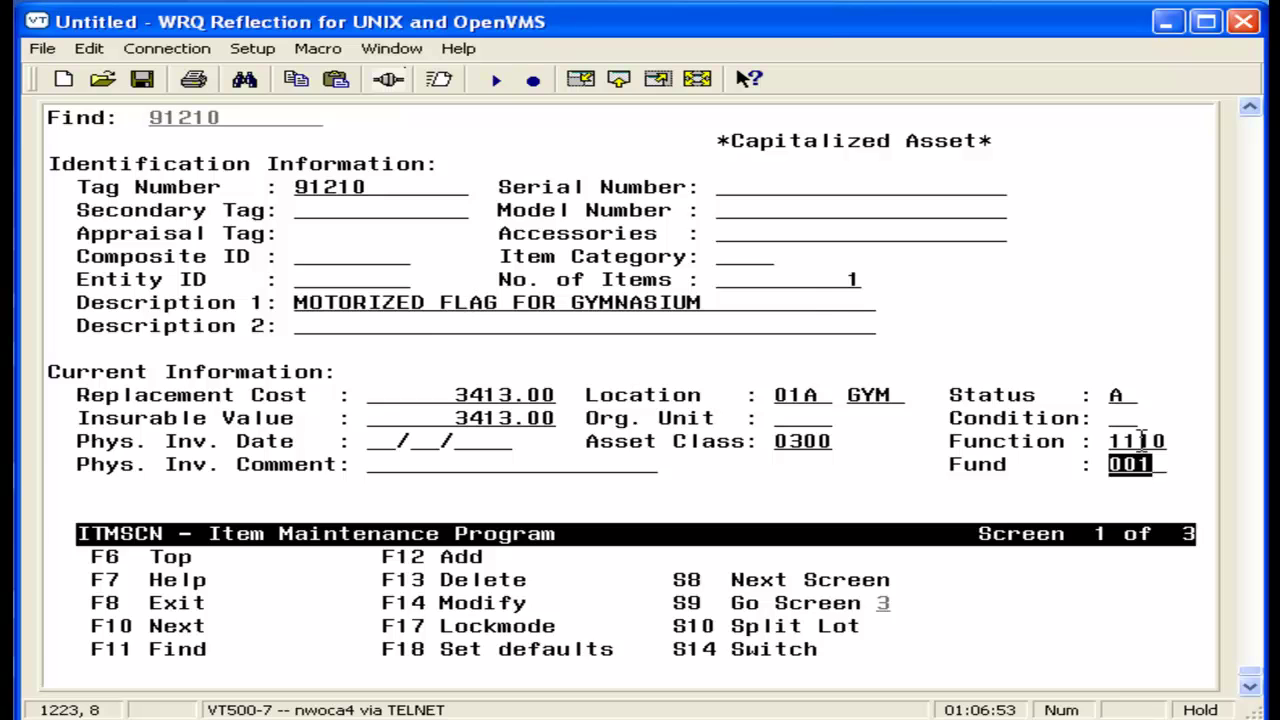
key(F8)
key(F8)
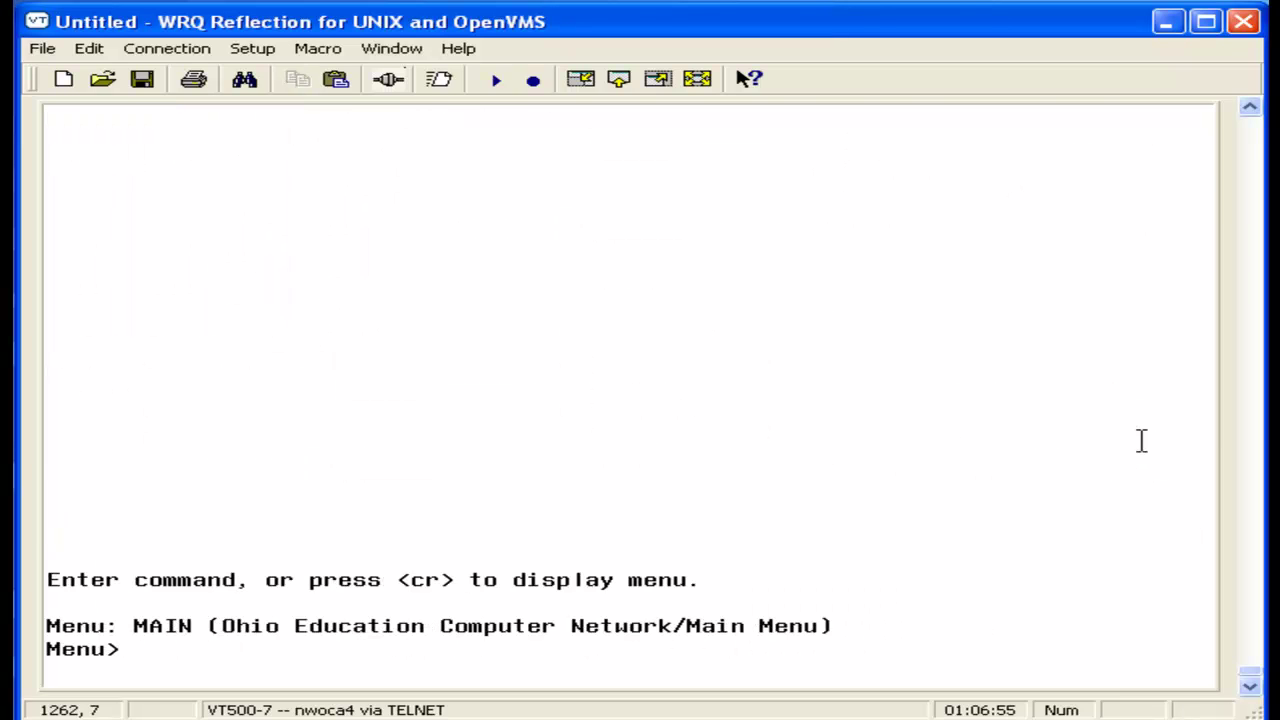
Step: Generate the EIS101 Schedule of Fixed Assets by Source from EISRPT with default answers for entity inclusion and exclusion, and exit the report menu
text(eisrpt)
key(Return)
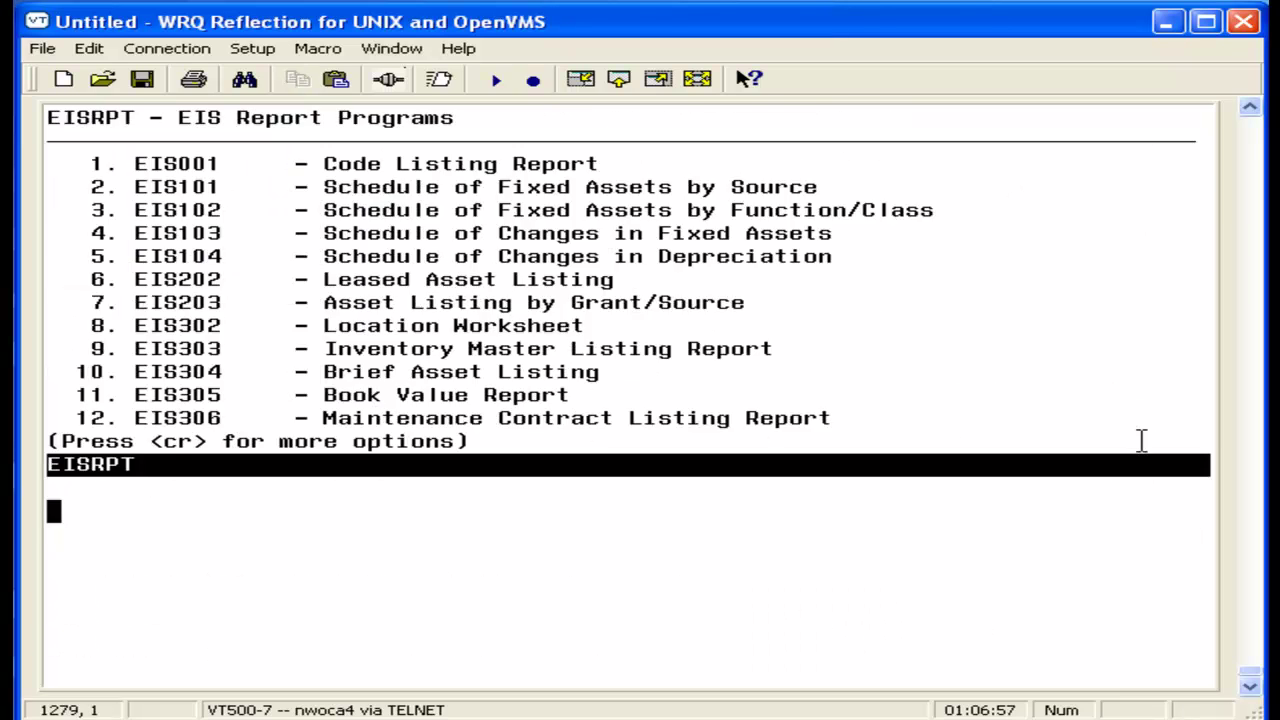
text(2)
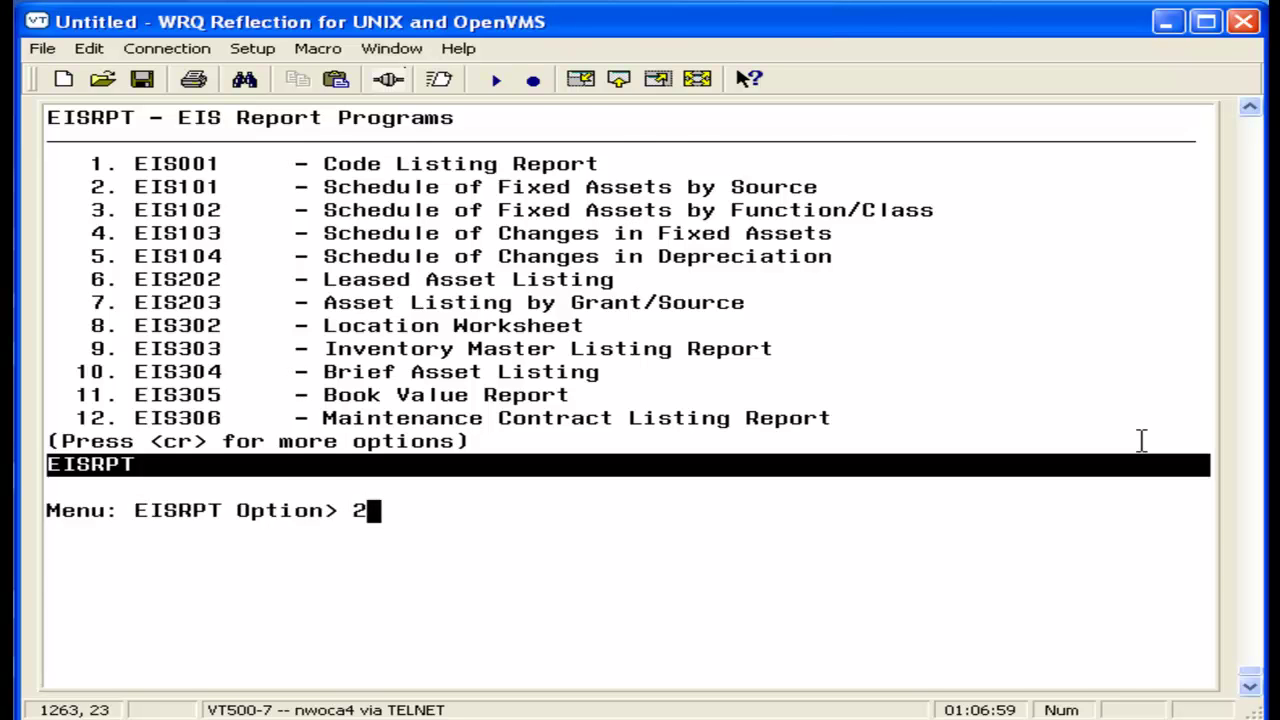
key(Return)
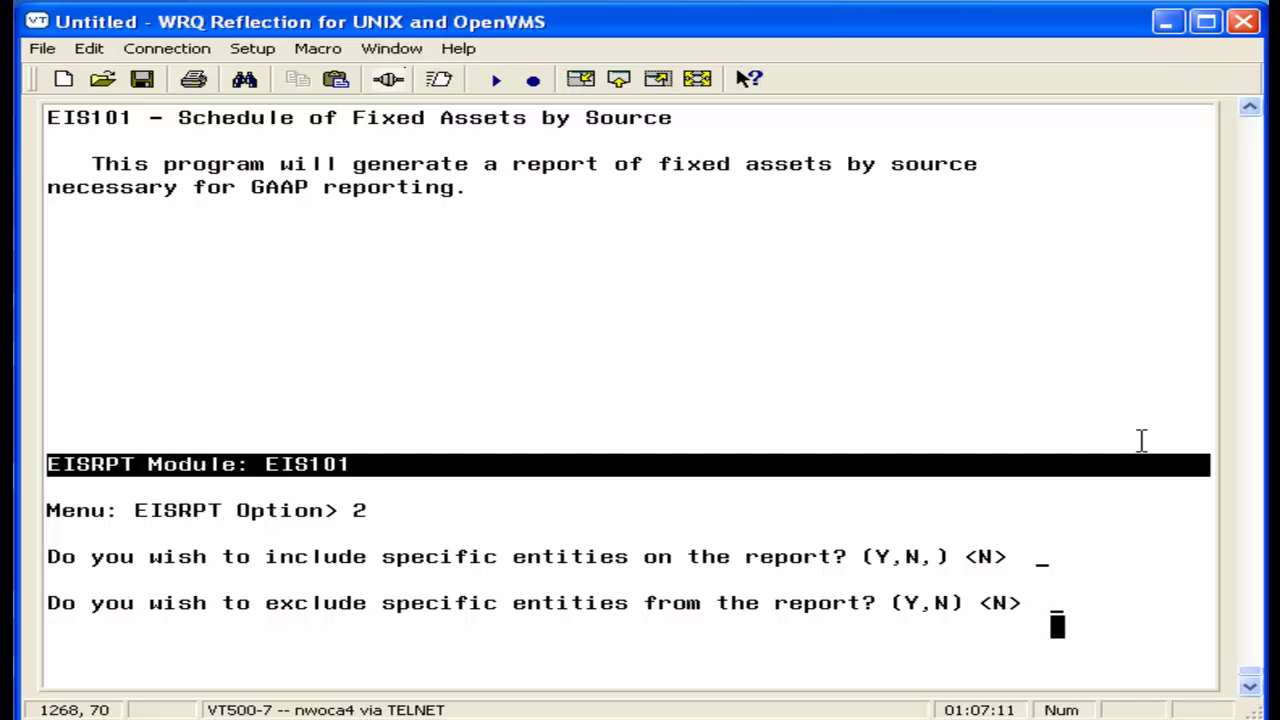
key(Return)
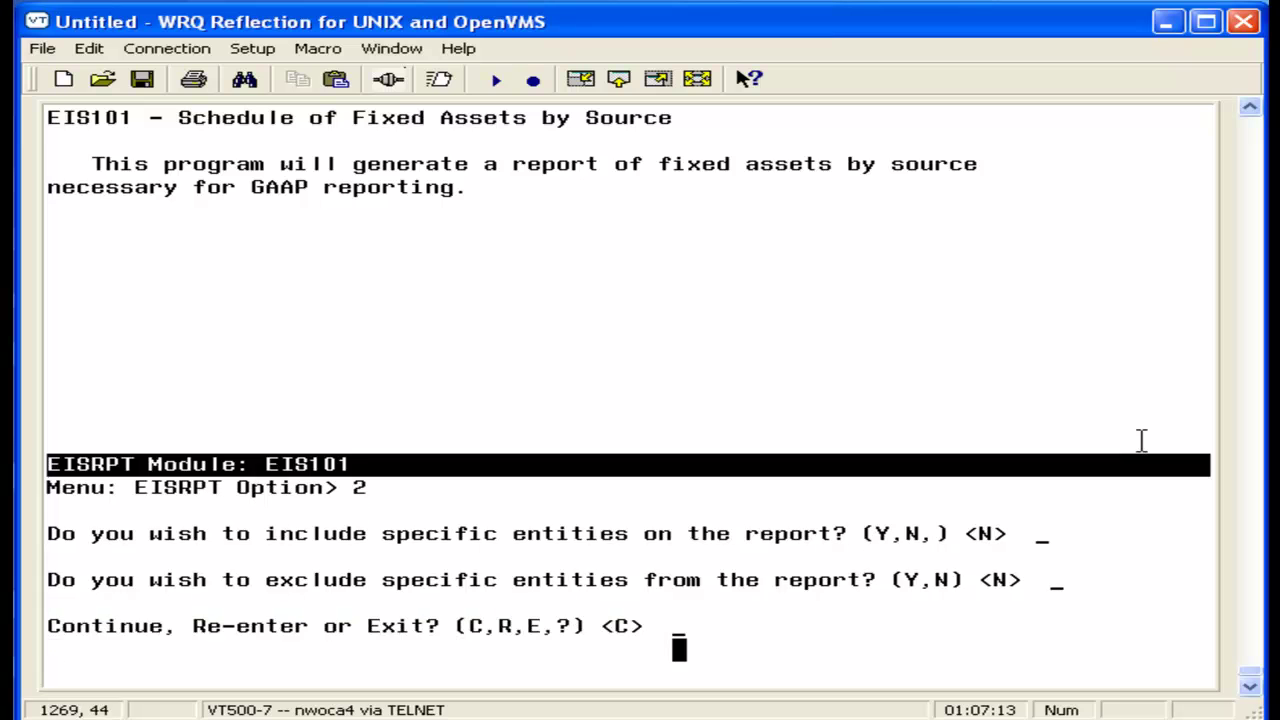
key(Return)
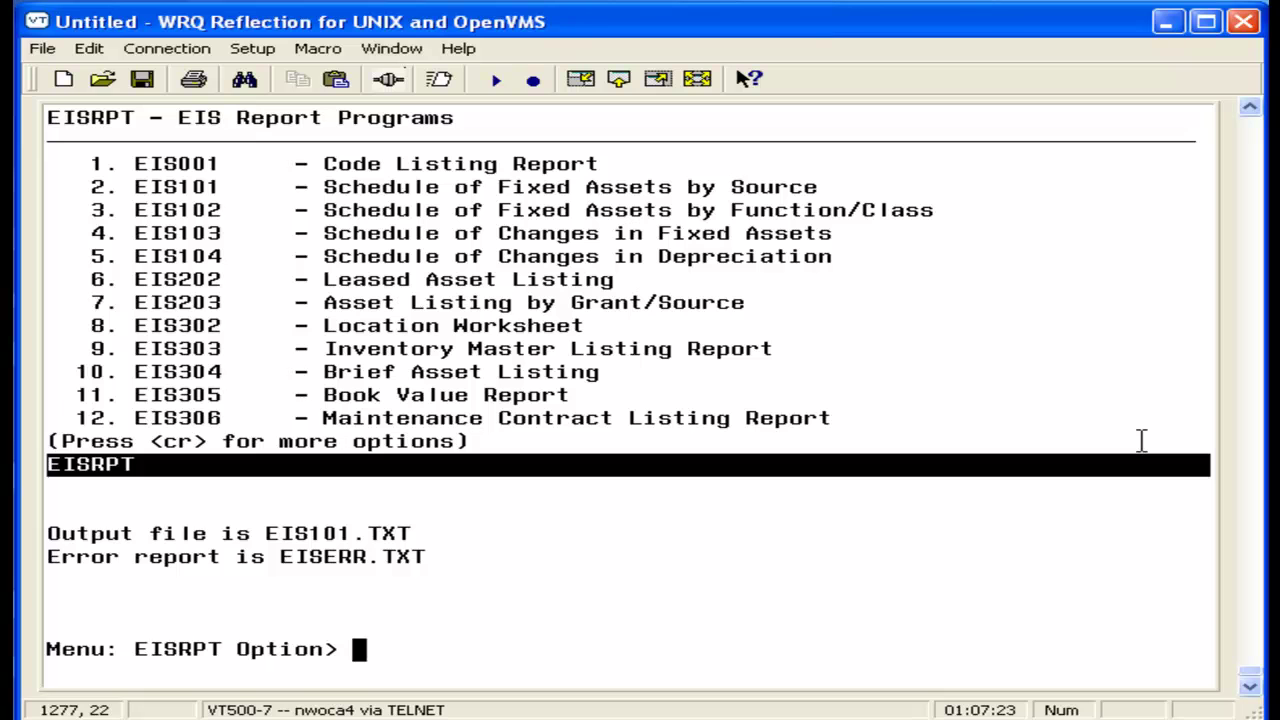
text(EXIT)
key(Return)
Step: View the eis101.txt report and examine its Fiduciary Funds and Governmental Funds sections
text(vi)
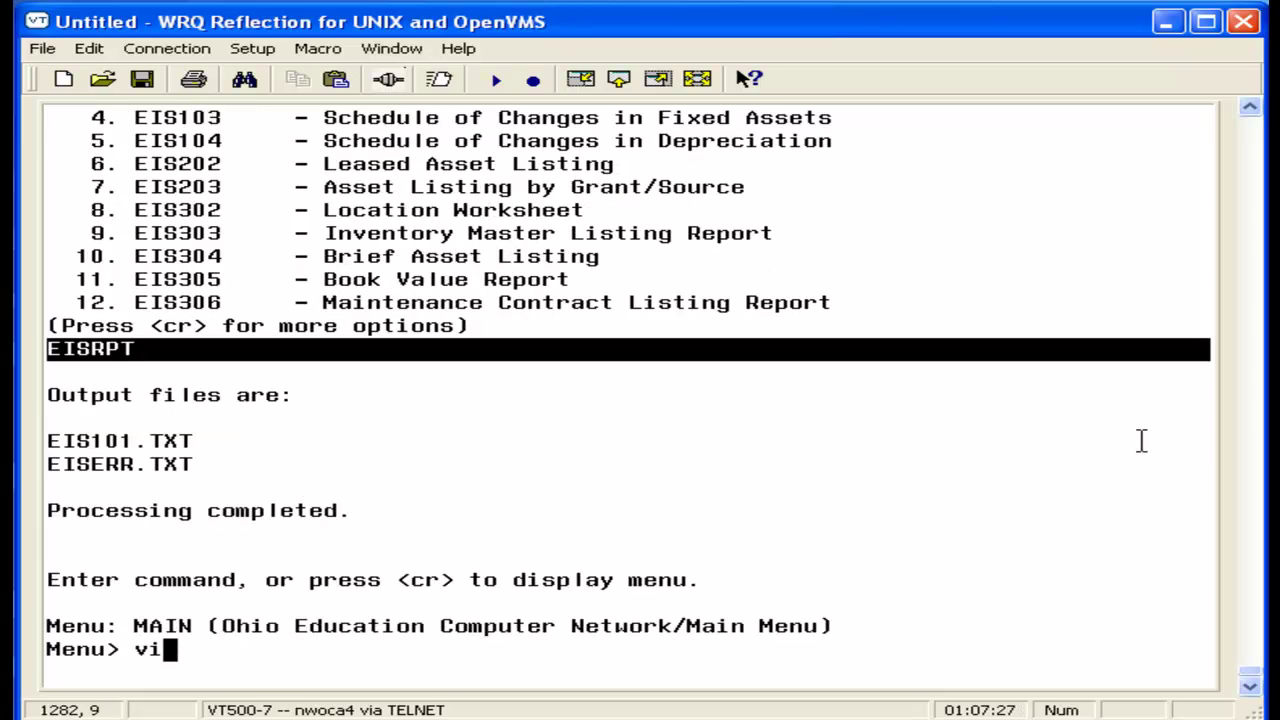
text(ew eis101.txt)
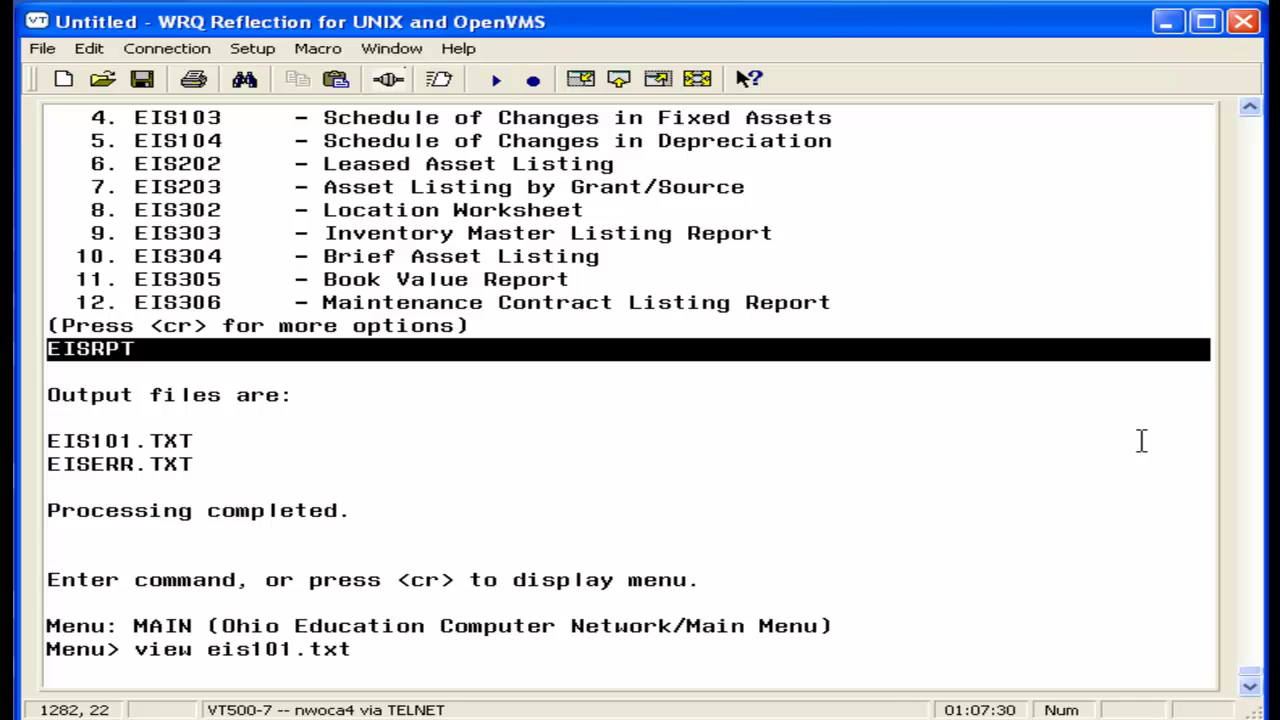
key(Return)
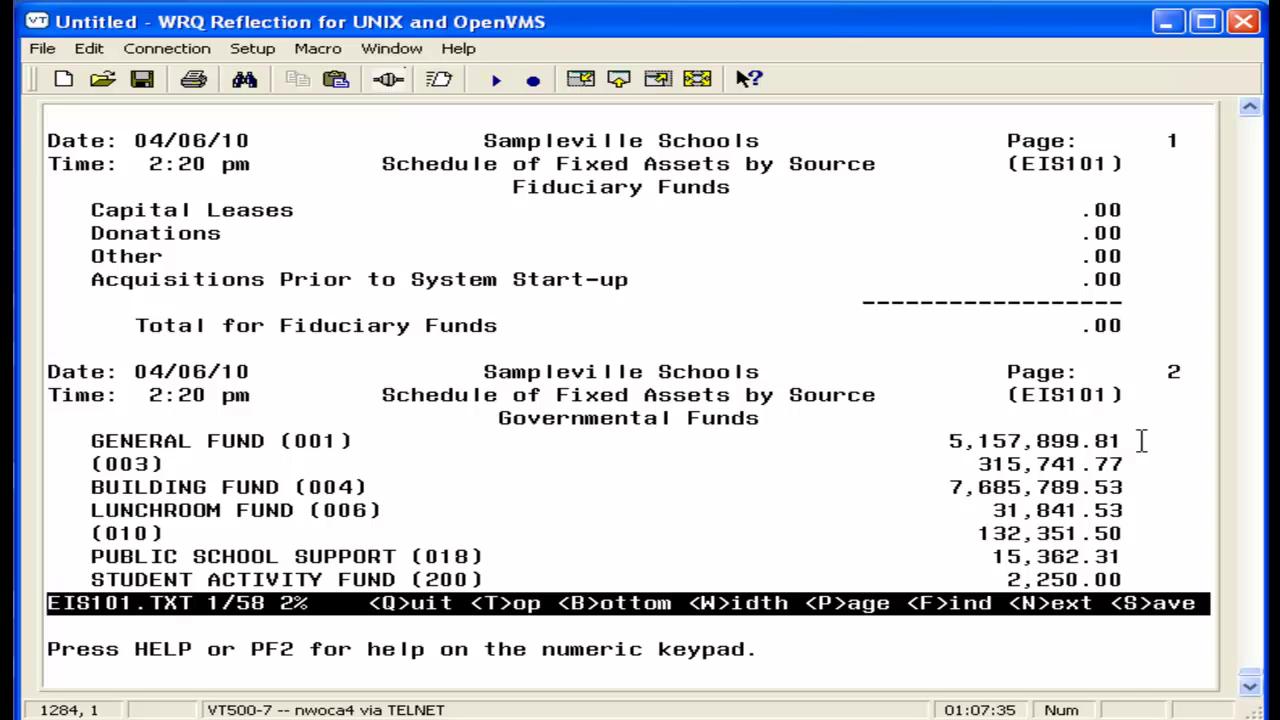
drag(513, 190, 722, 197)
click(722, 197)
drag(498, 418, 763, 420)
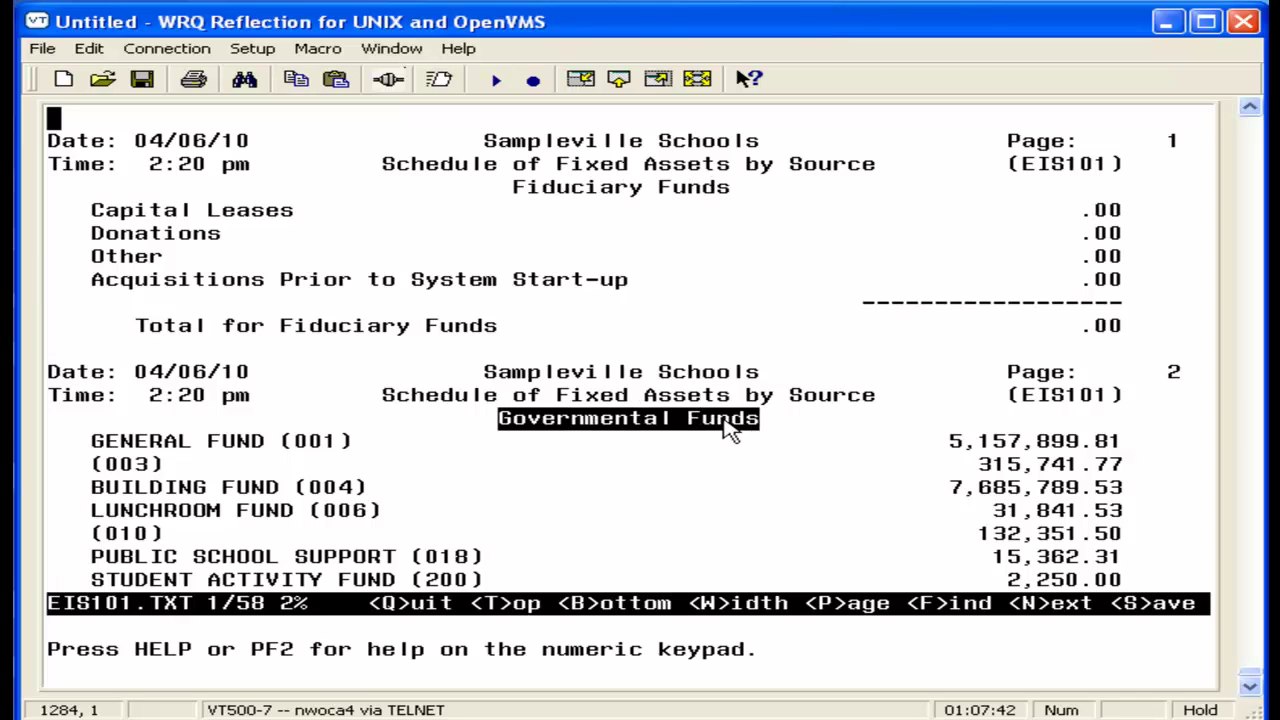
click(731, 418)
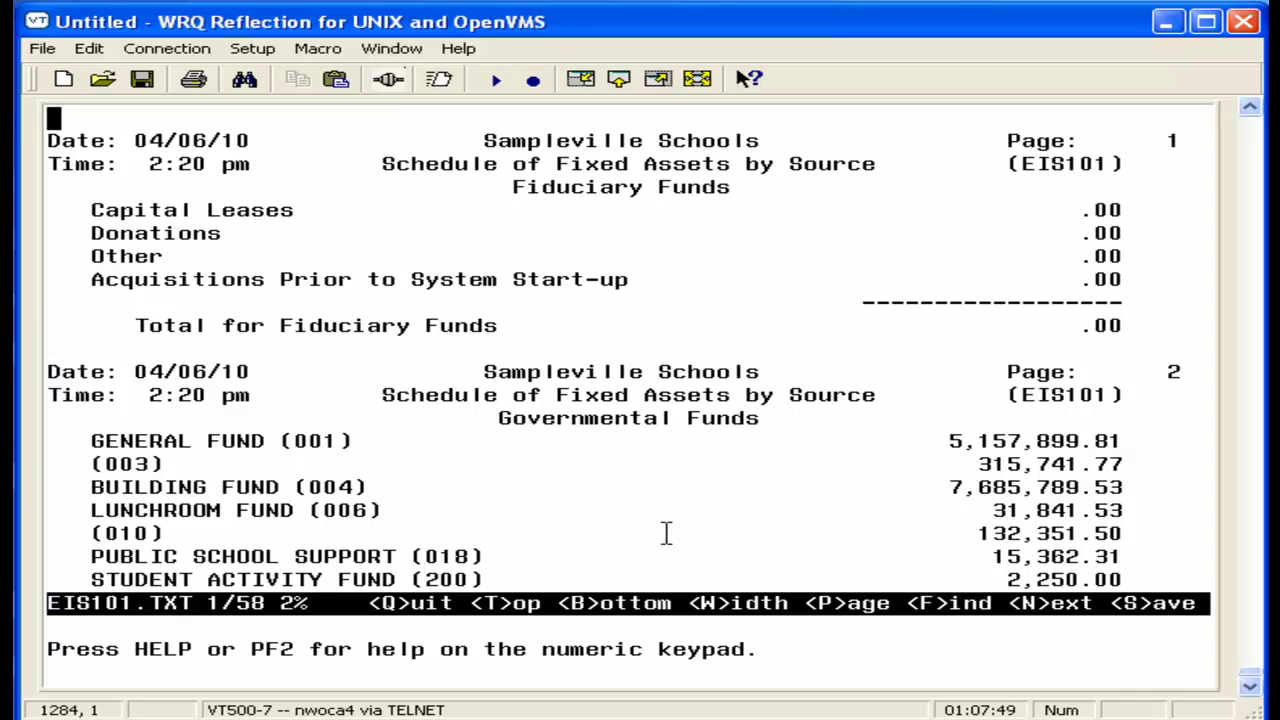
Step: Find the Athletic Fund (300) line in the report's Governmental Funds section
key(Down)
key(Down)
key(Down)
key(Down)
key(Down)
key(Down)
key(Down)
key(Down)
key(Down)
key(Down)
key(Down)
key(Down)
key(Down)
key(Down)
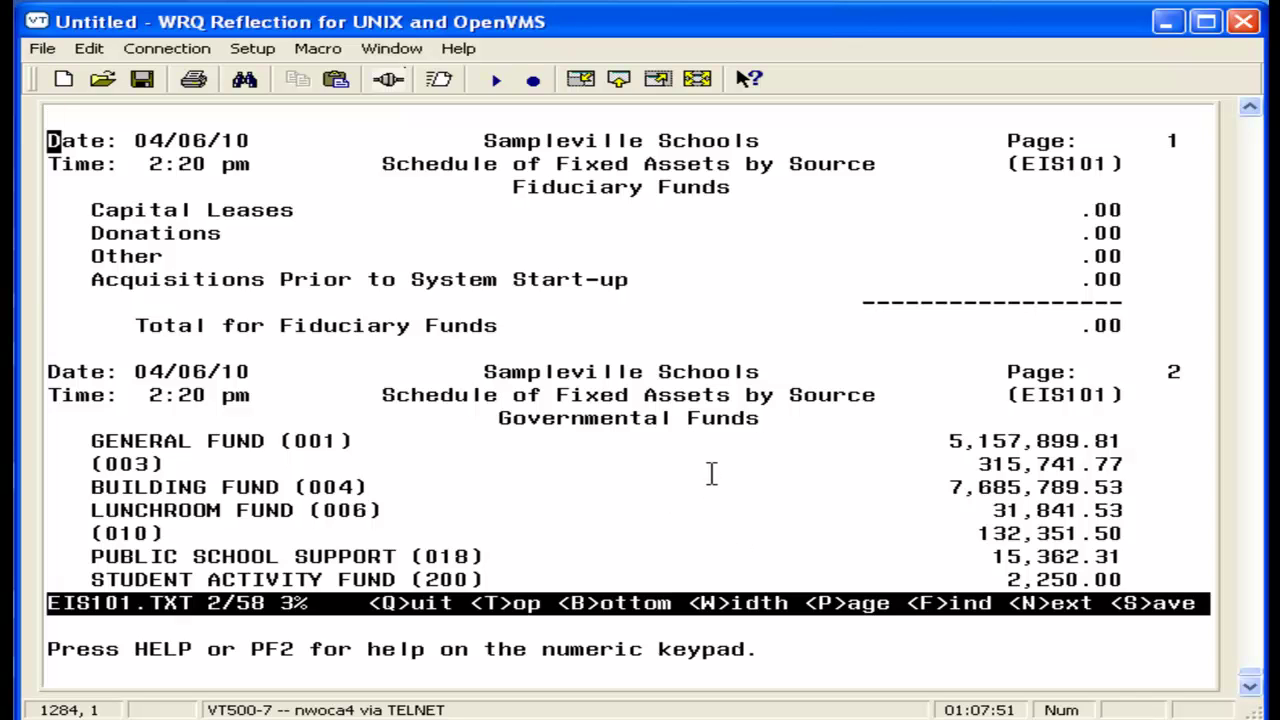
key(Down)
key(Down)
key(Down)
key(Down)
key(Down)
key(Down)
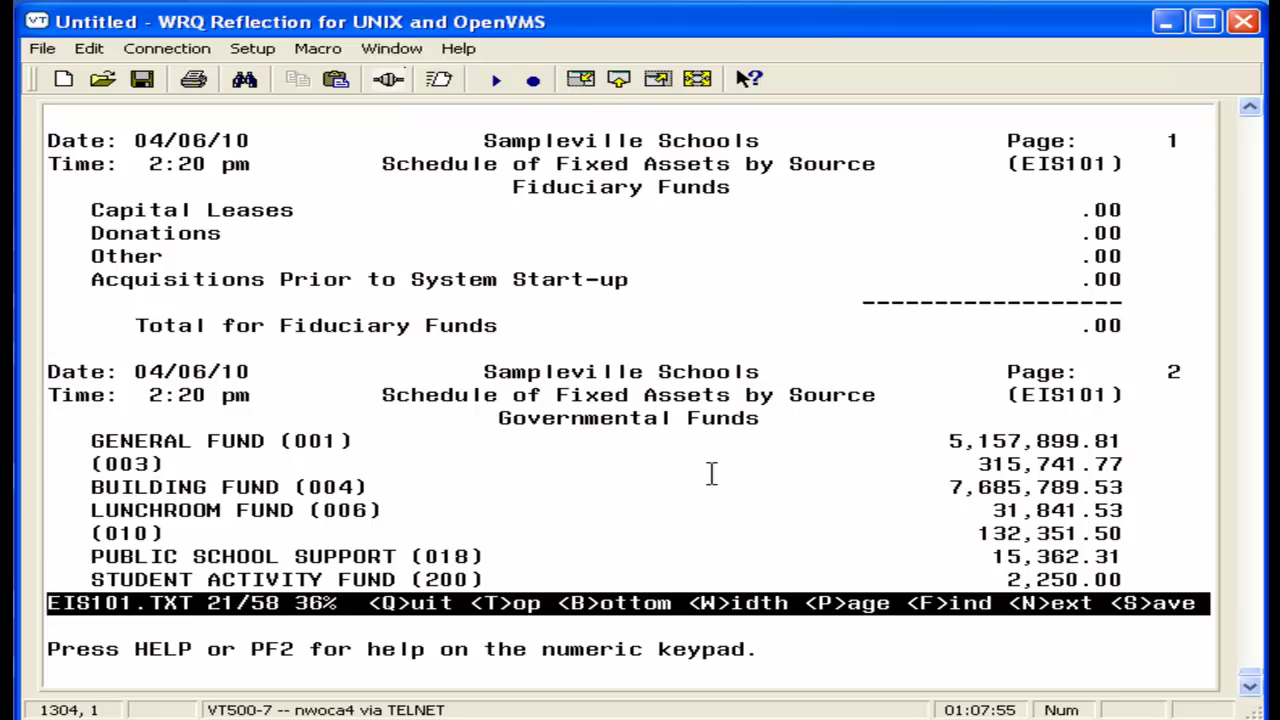
key(Down)
key(Down)
key(Down)
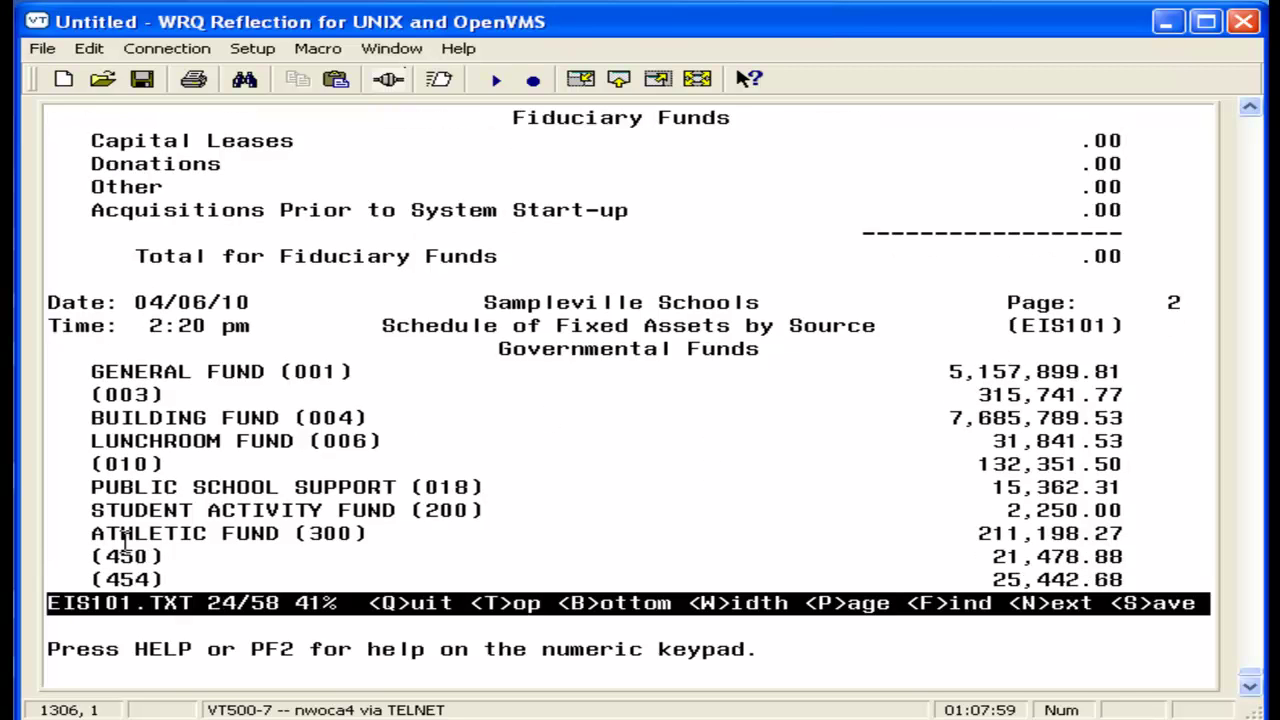
double_click(323, 535)
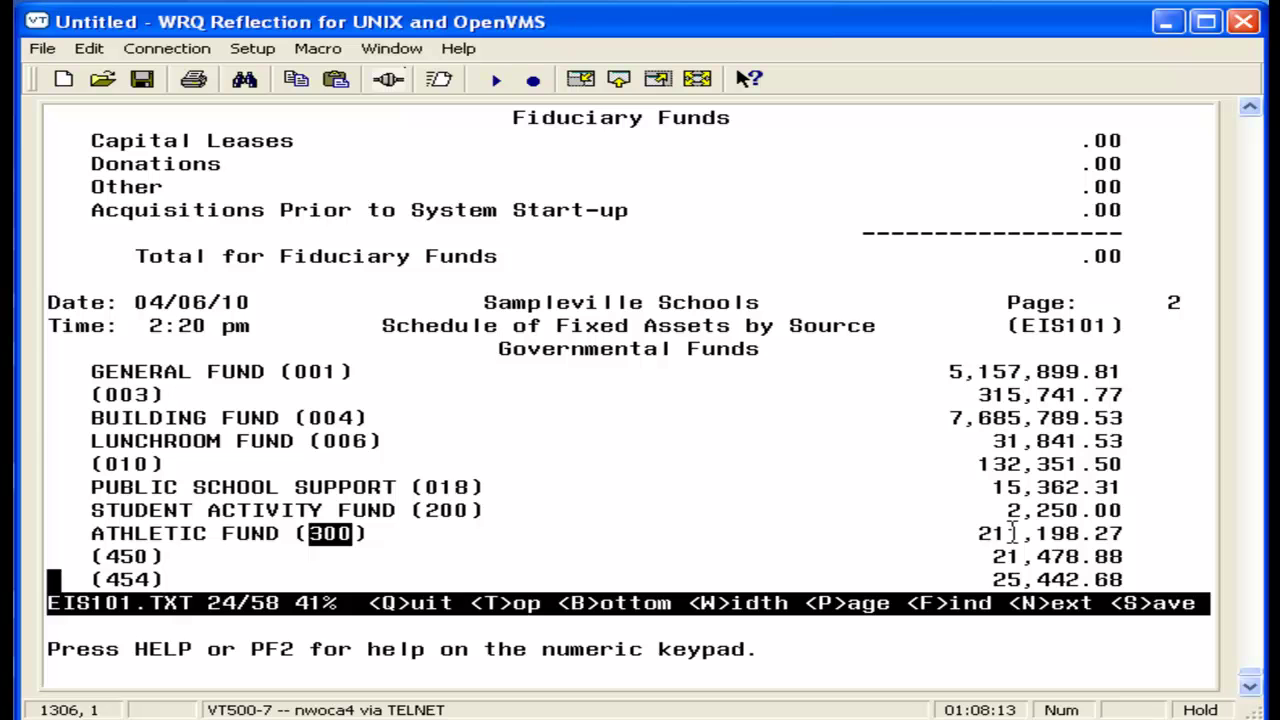
Step: Review the rest of the report down to the Acquisitions Prior to System Start-up line under assets with unknown fund type
key(Down)
key(Down)
key(Down)
key(Down)
key(Down)
key(Down)
key(Down)
key(Down)
key(Down)
key(Down)
key(Down)
key(Down)
key(Down)
key(Down)
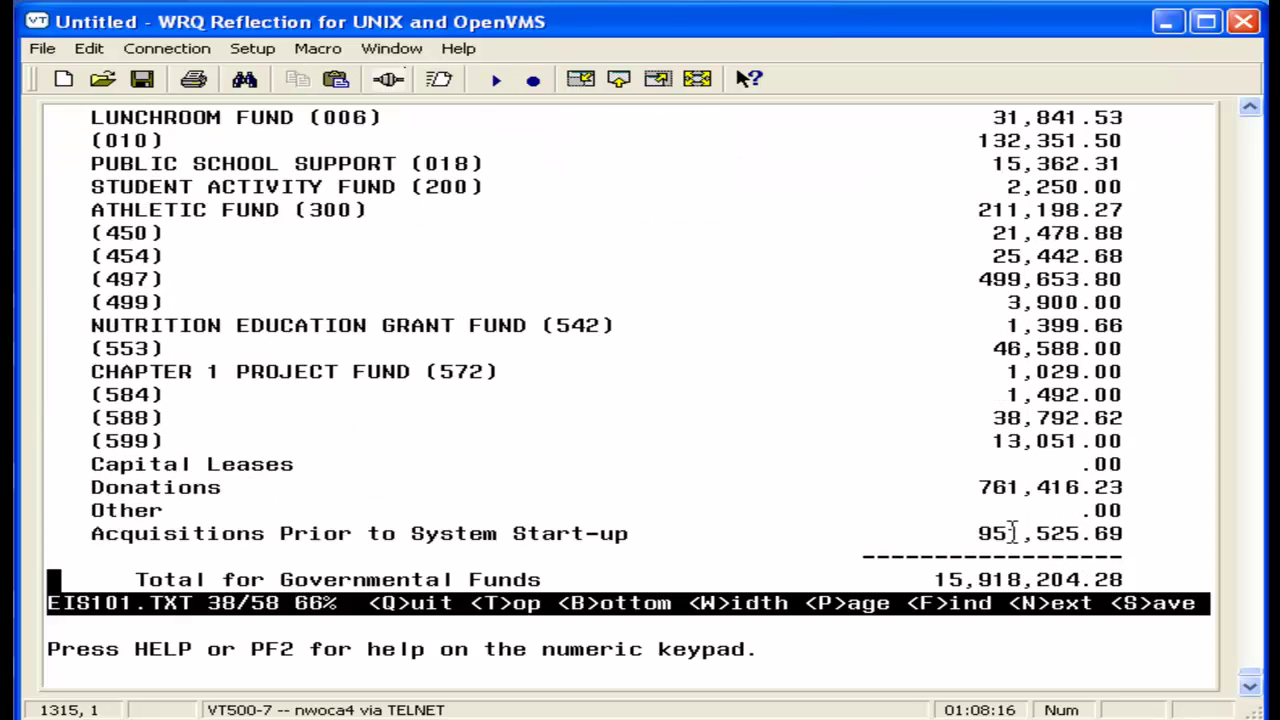
key(Down)
key(Down)
key(Down)
key(Down)
key(Down)
key(Down)
key(Down)
key(Down)
key(Down)
key(Down)
key(Down)
key(Down)
key(Down)
key(Down)
key(Down)
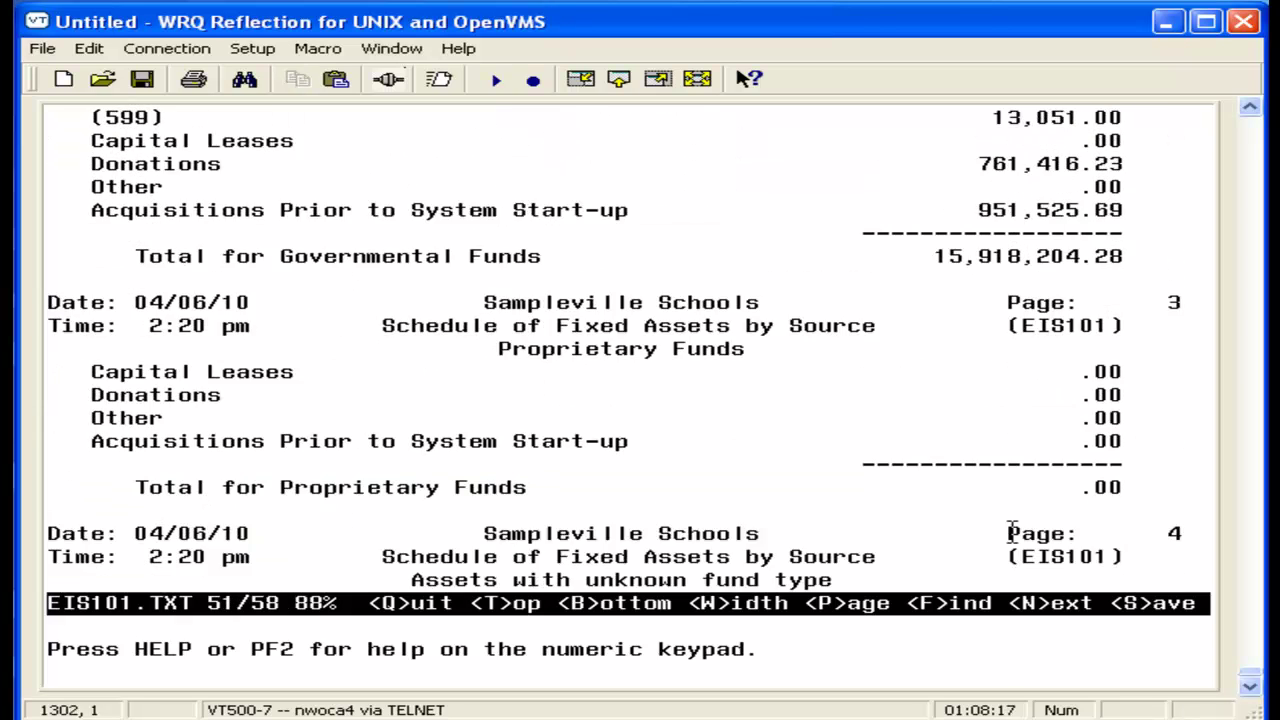
key(Down)
key(Down)
key(Down)
key(Down)
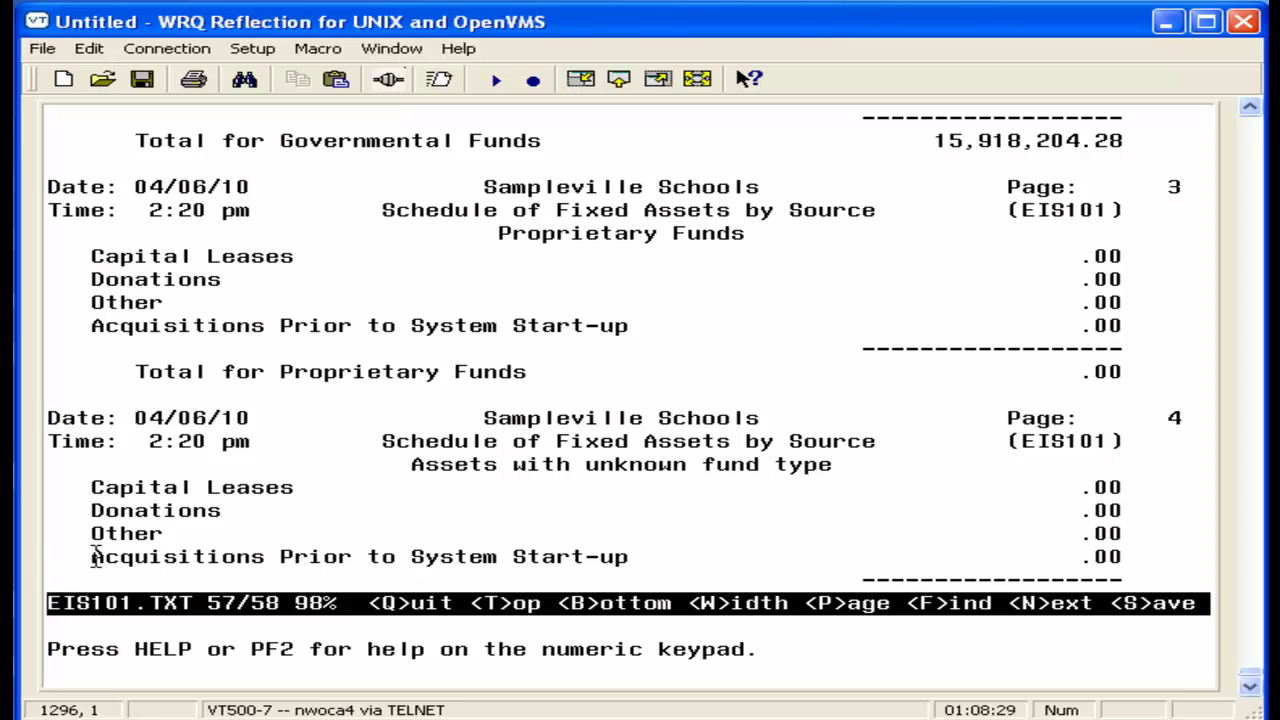
drag(90, 556, 630, 567)
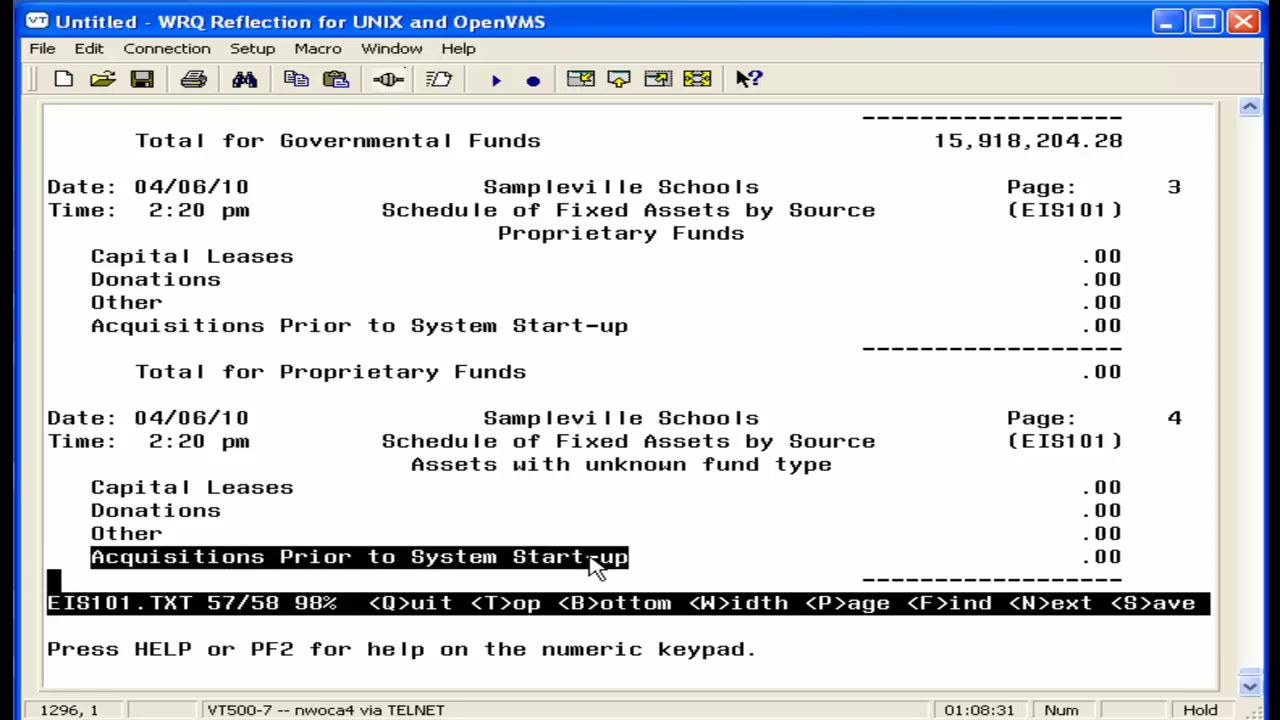